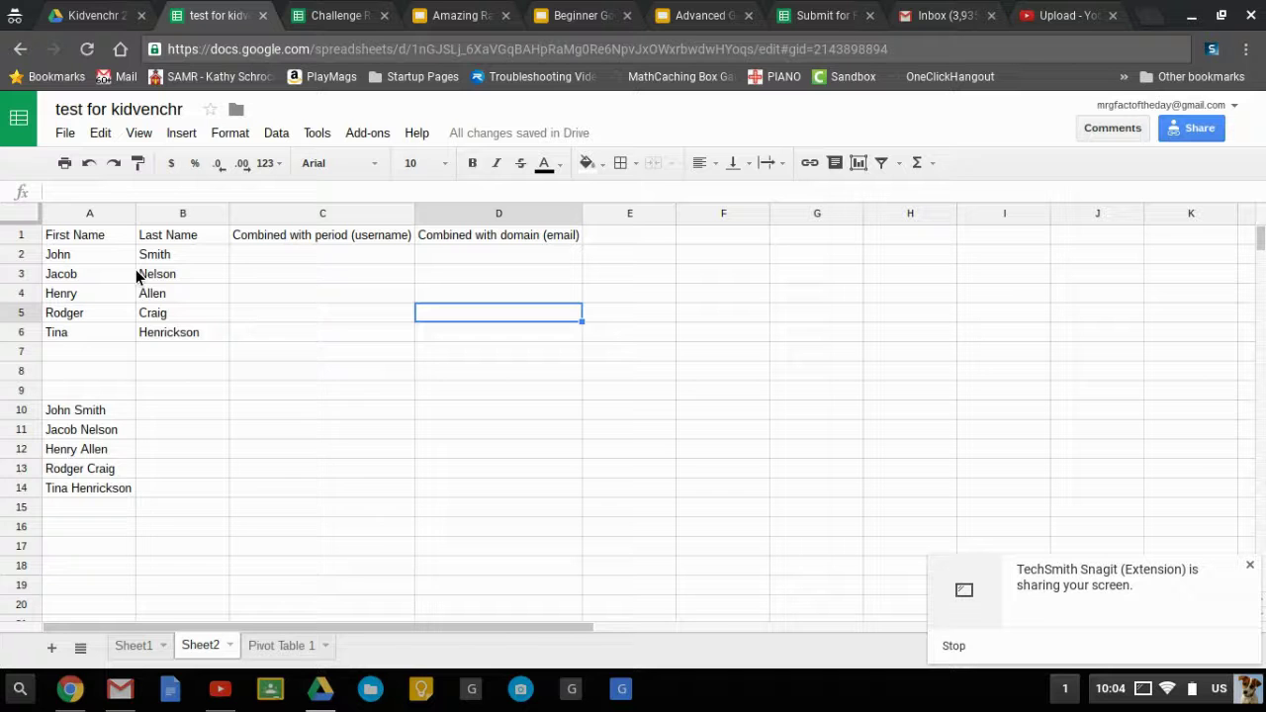
Enter =concatenate(left(A2,8),".",left(B2,8)) in cell C2 and fill the formula down through C6.
left_click(276, 254)
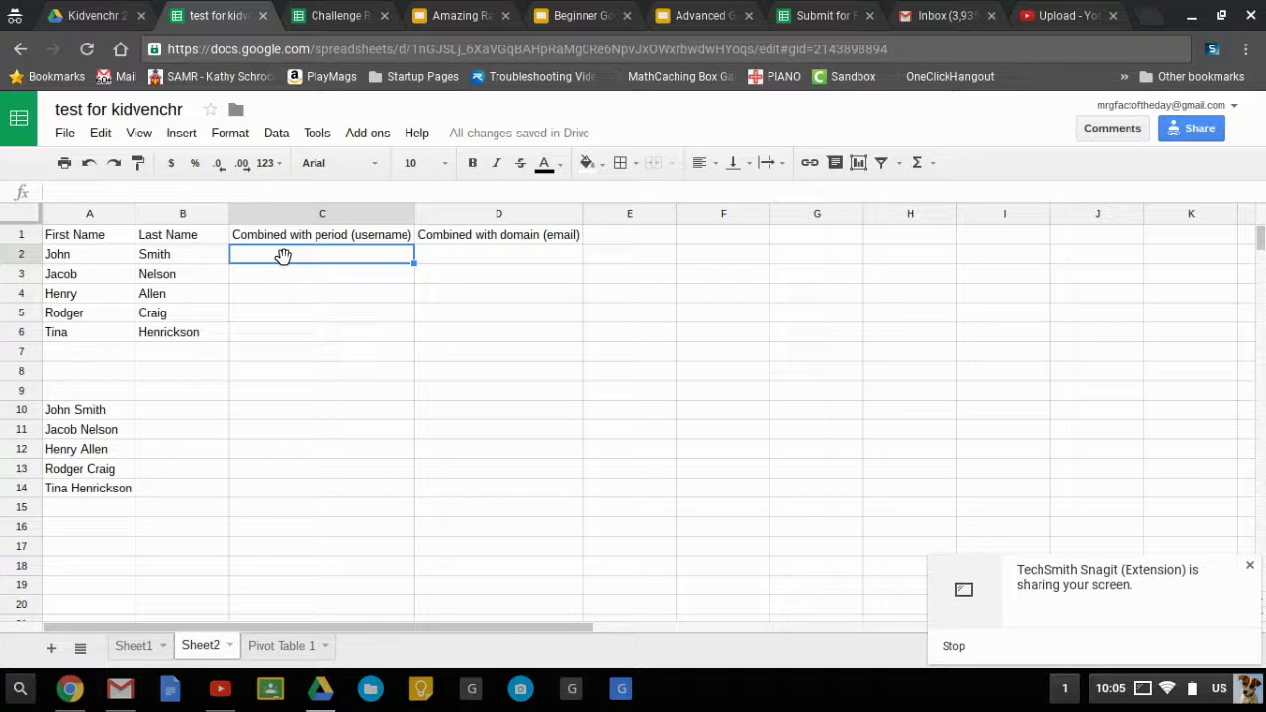
type("=")
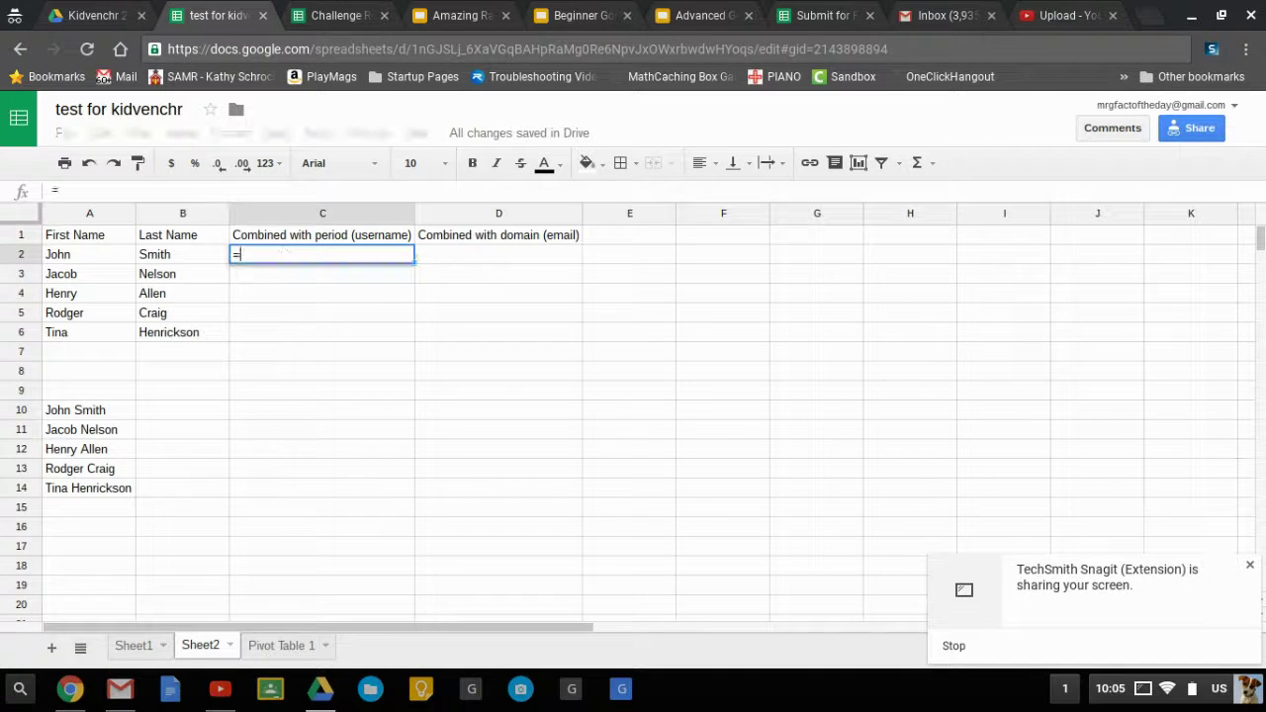
type("concate")
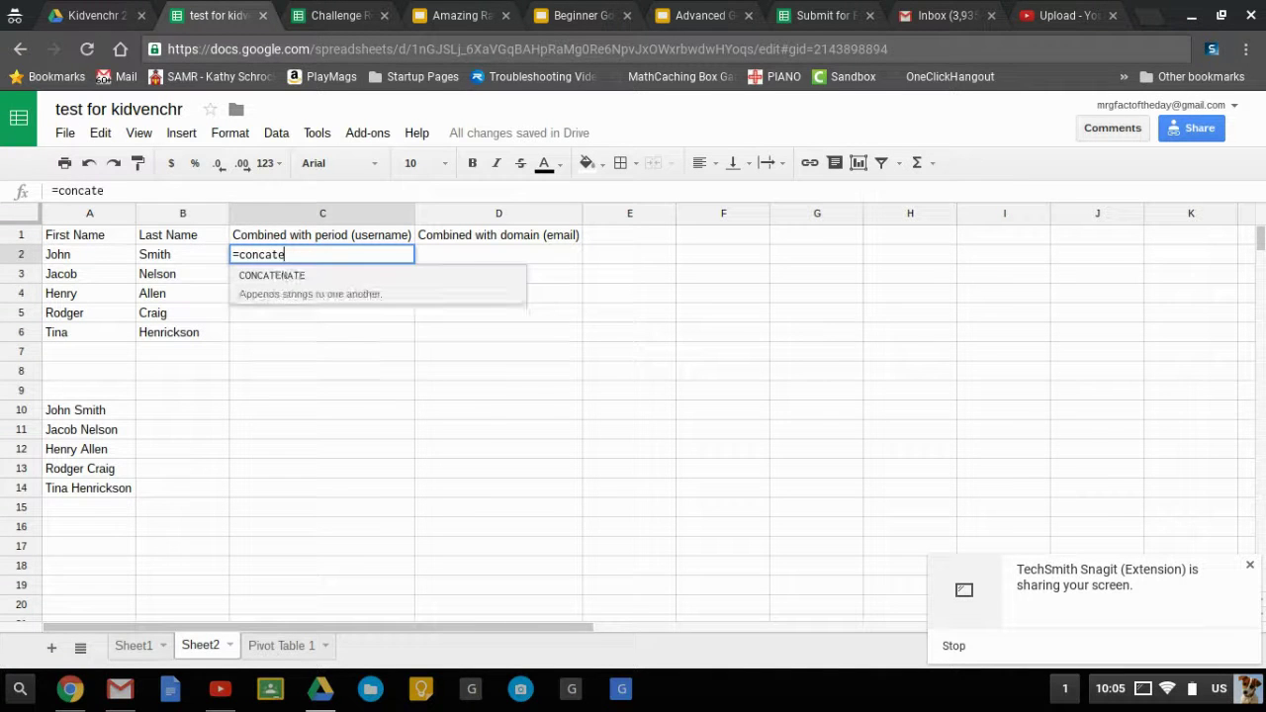
type("nate(")
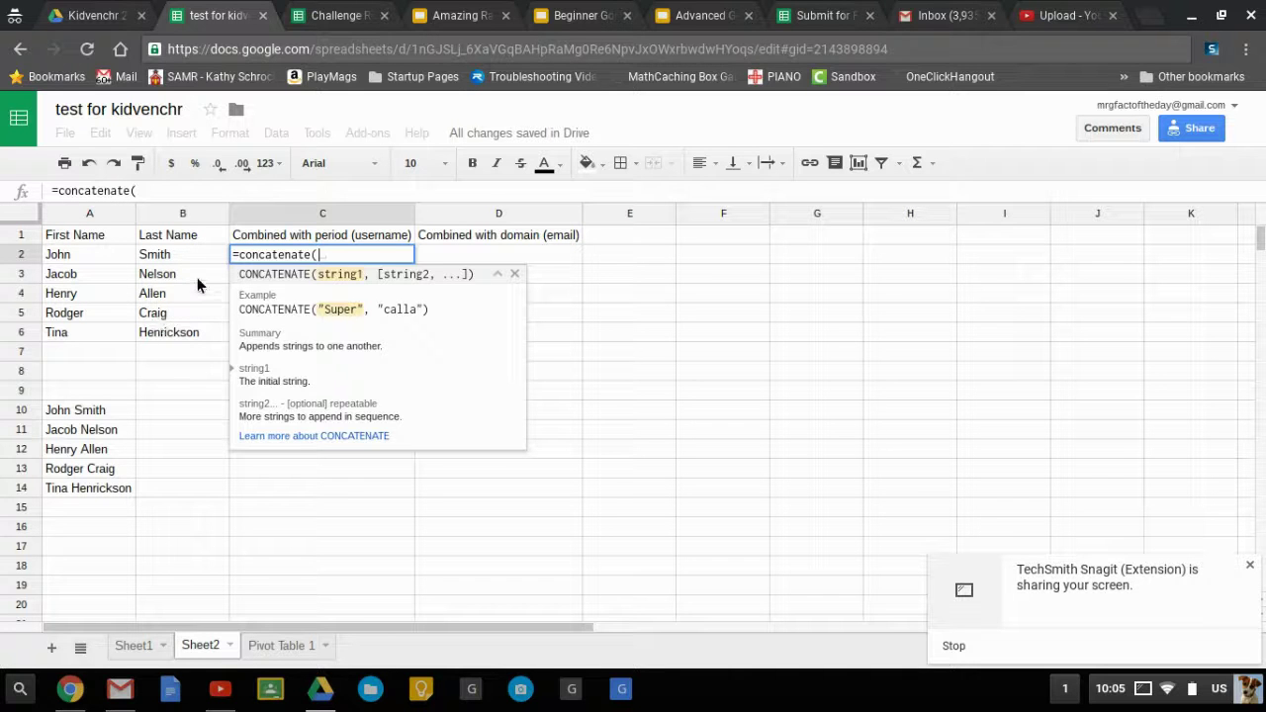
type("left")
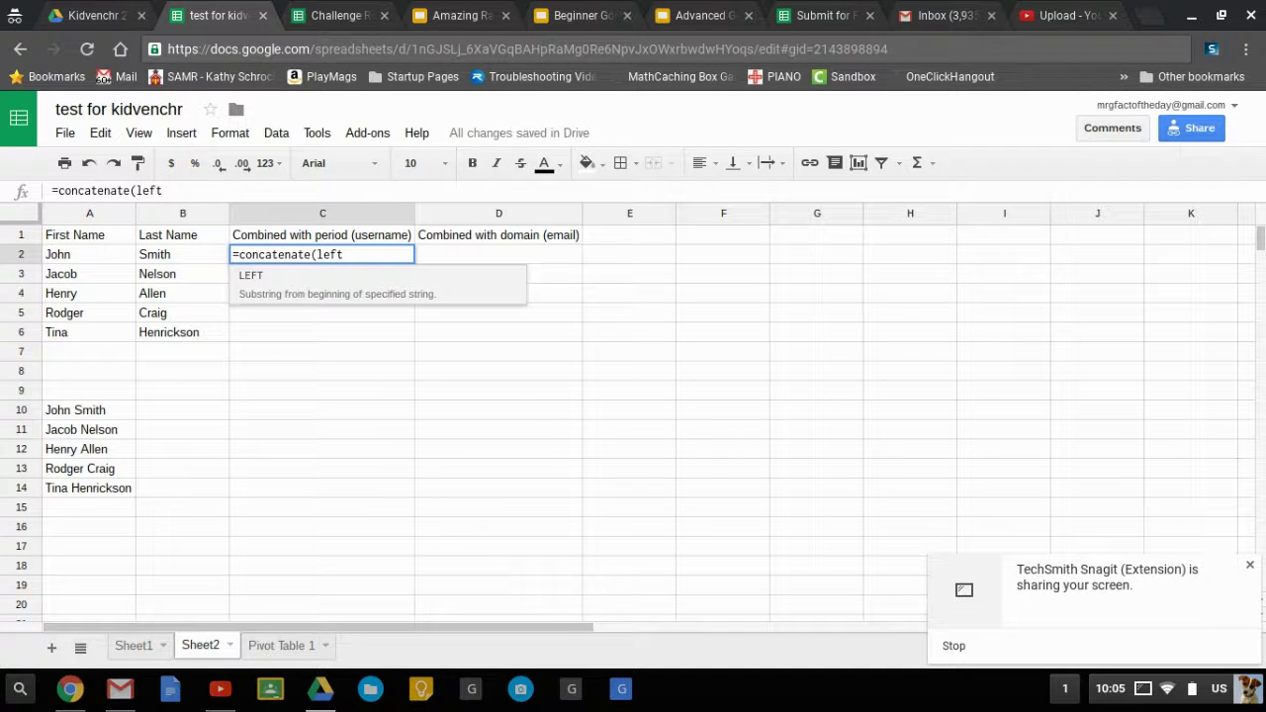
type("(")
left_click(87, 259)
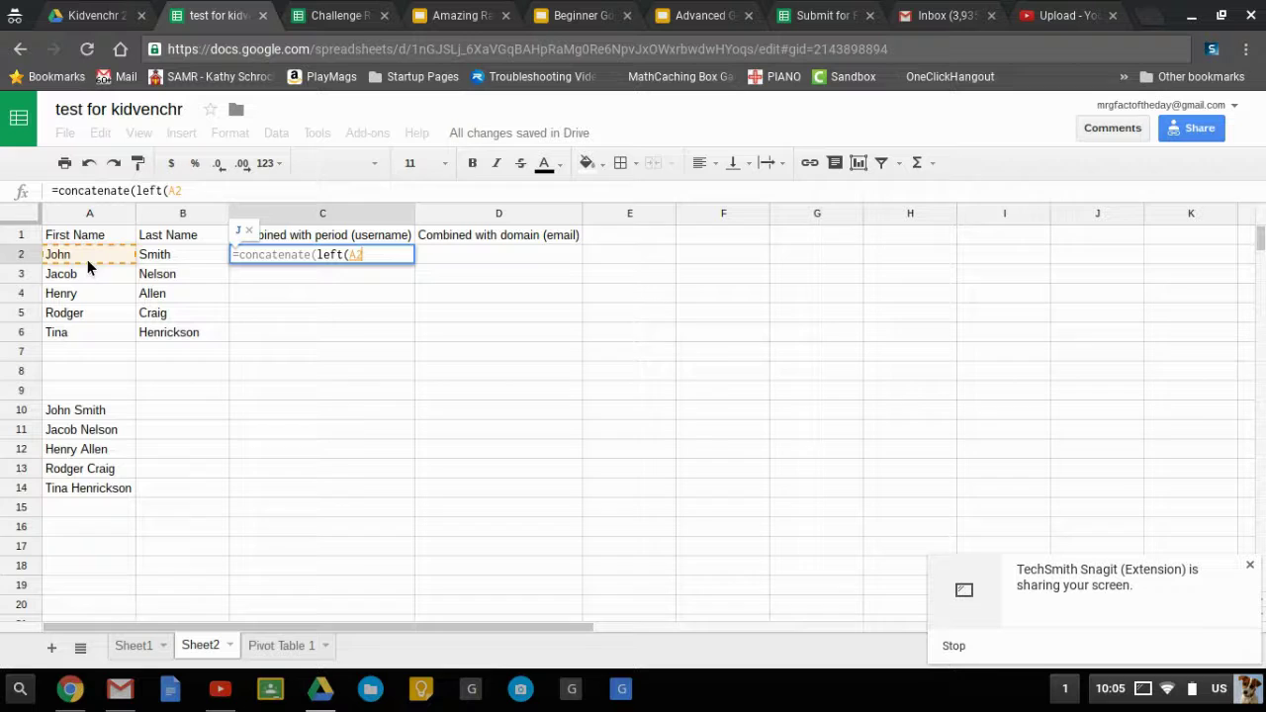
type(",8")
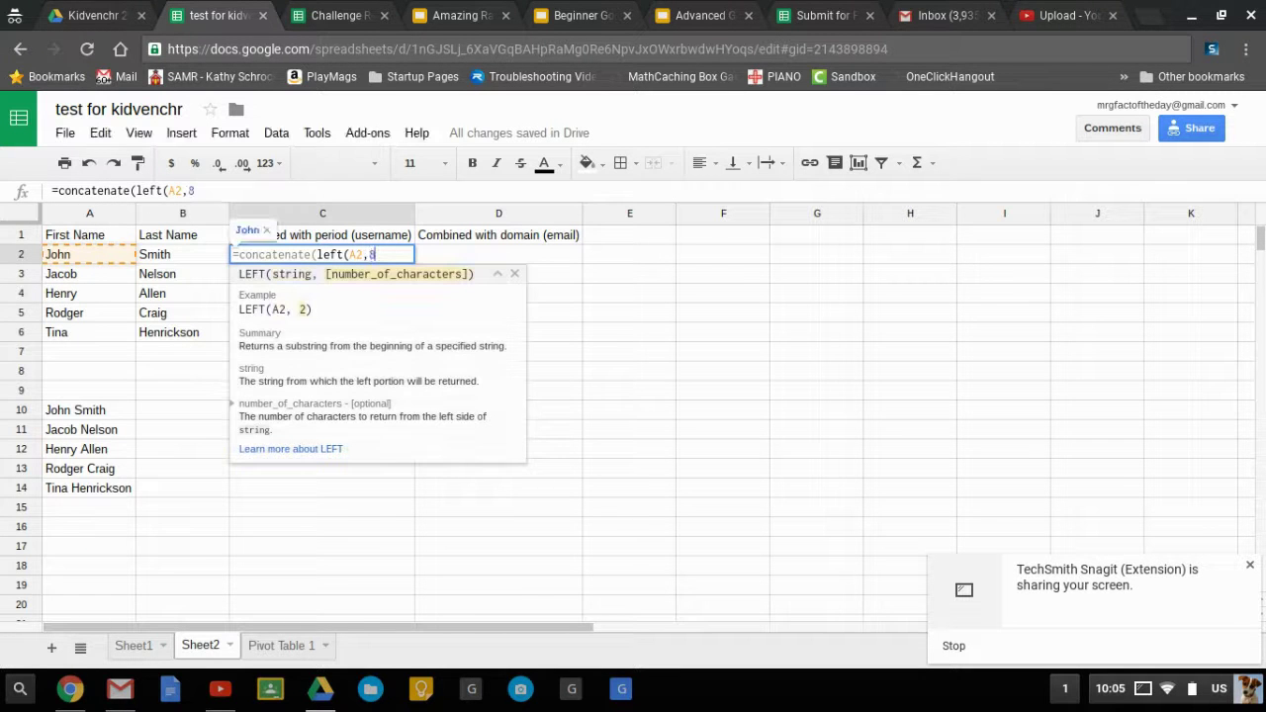
type("),")
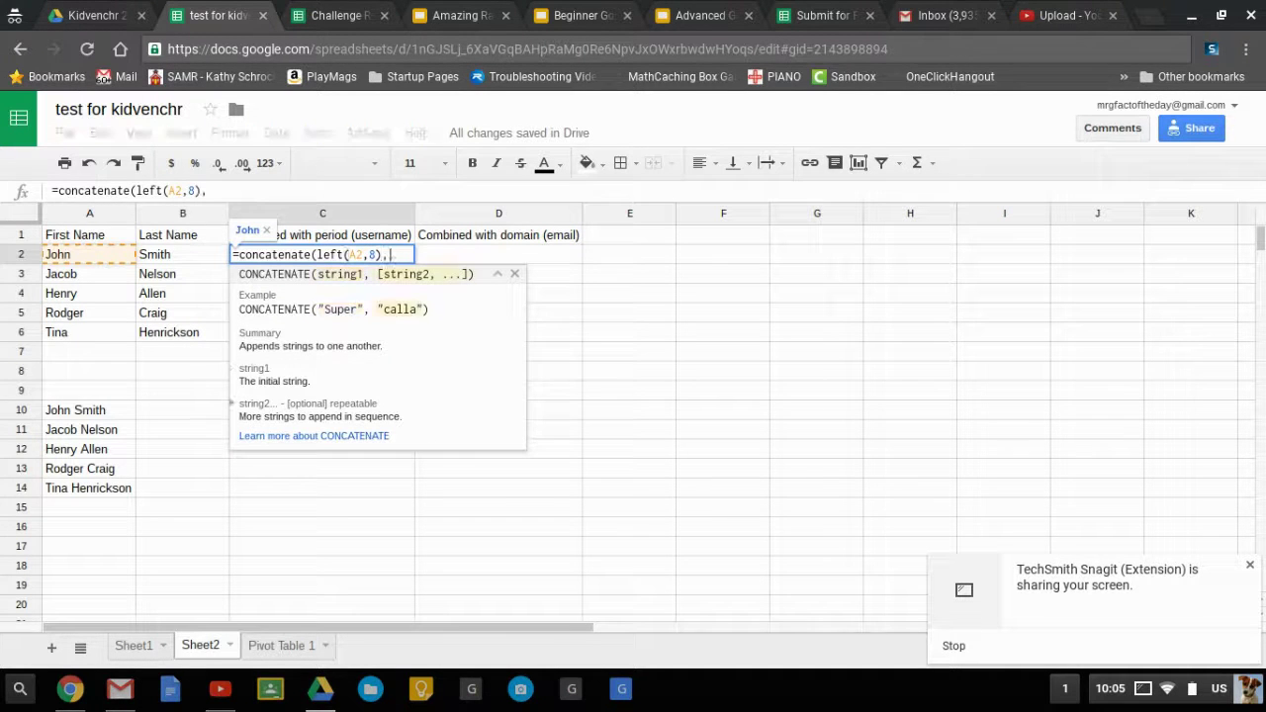
type("\".\"")
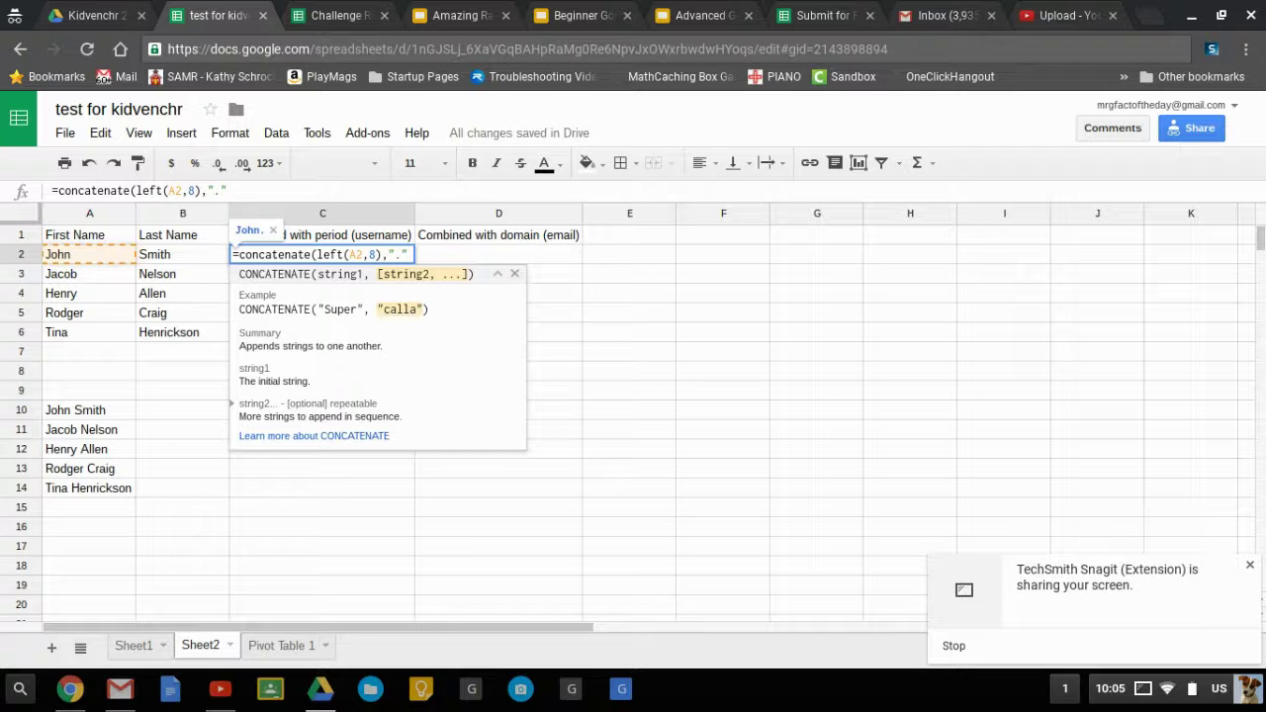
type(",")
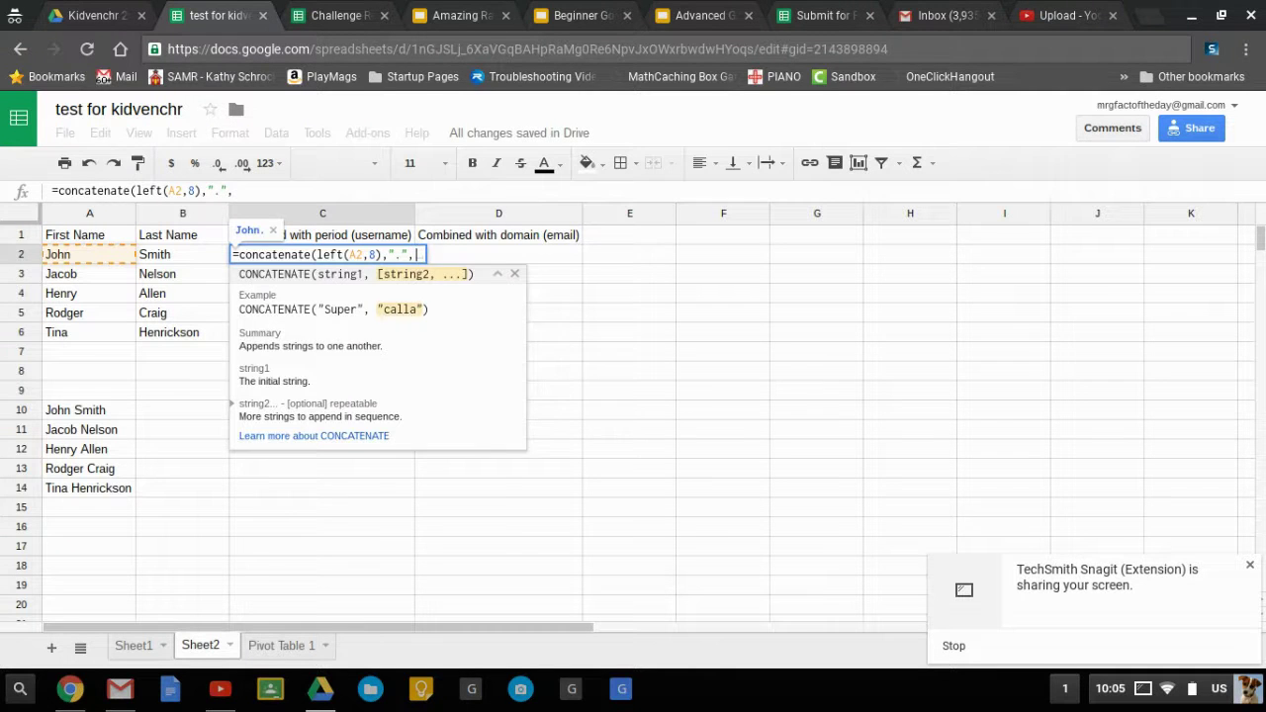
type("left(")
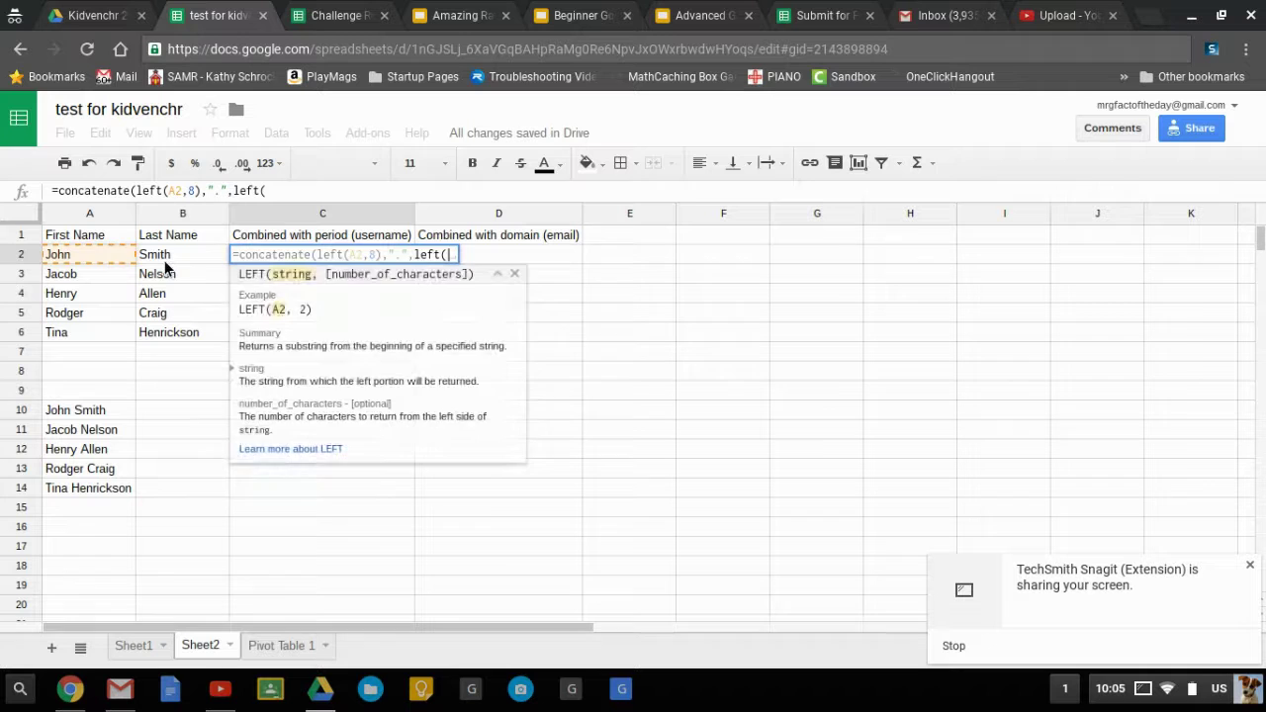
left_click(164, 260)
type(",8)")
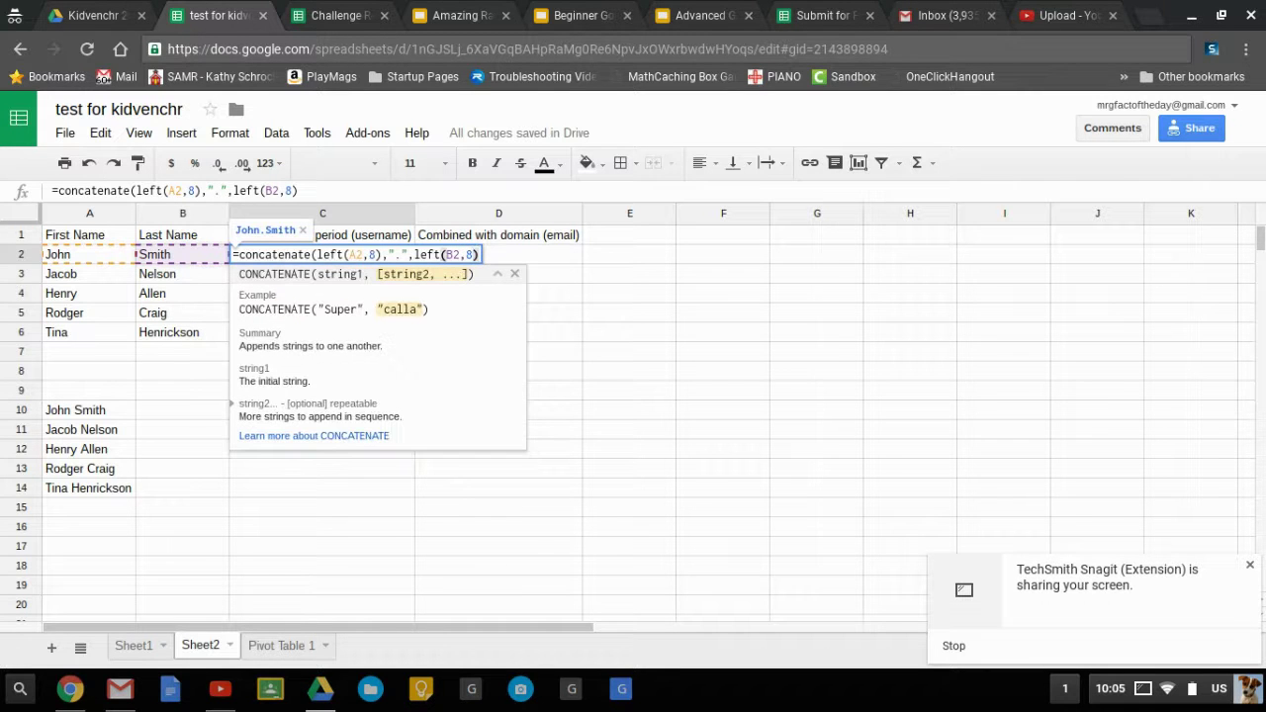
type(")")
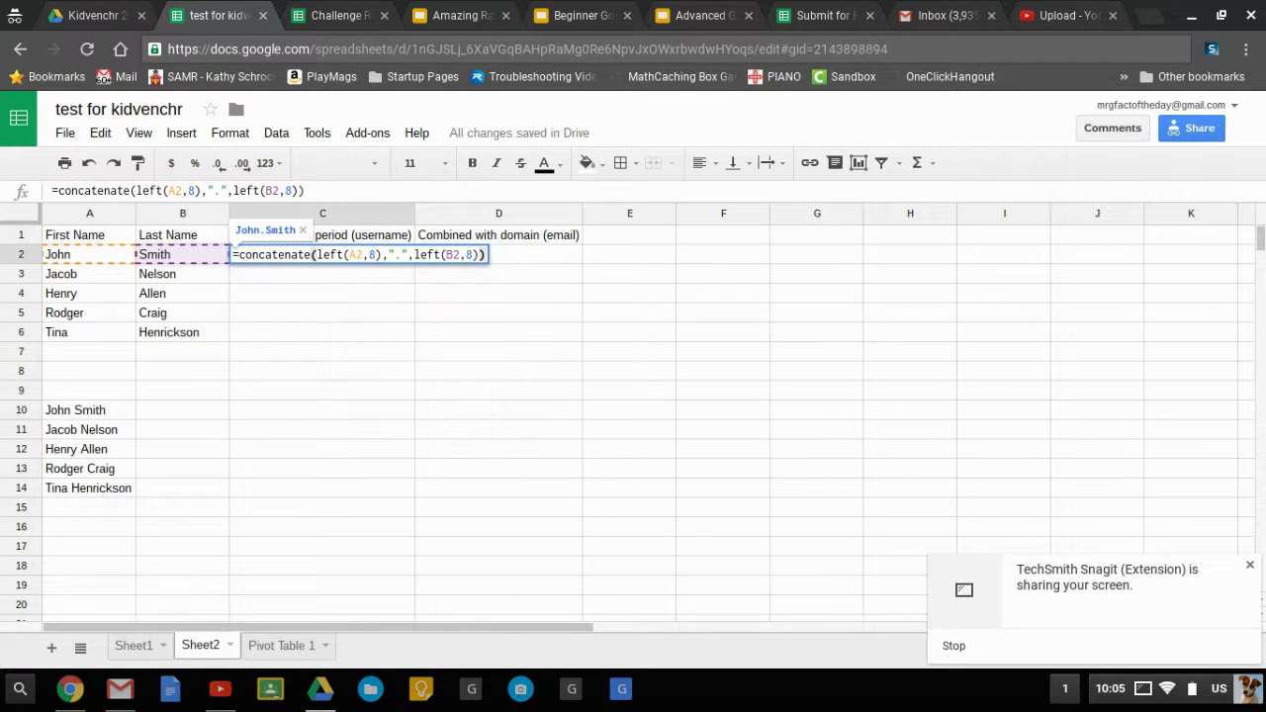
key("Return")
left_click(304, 260)
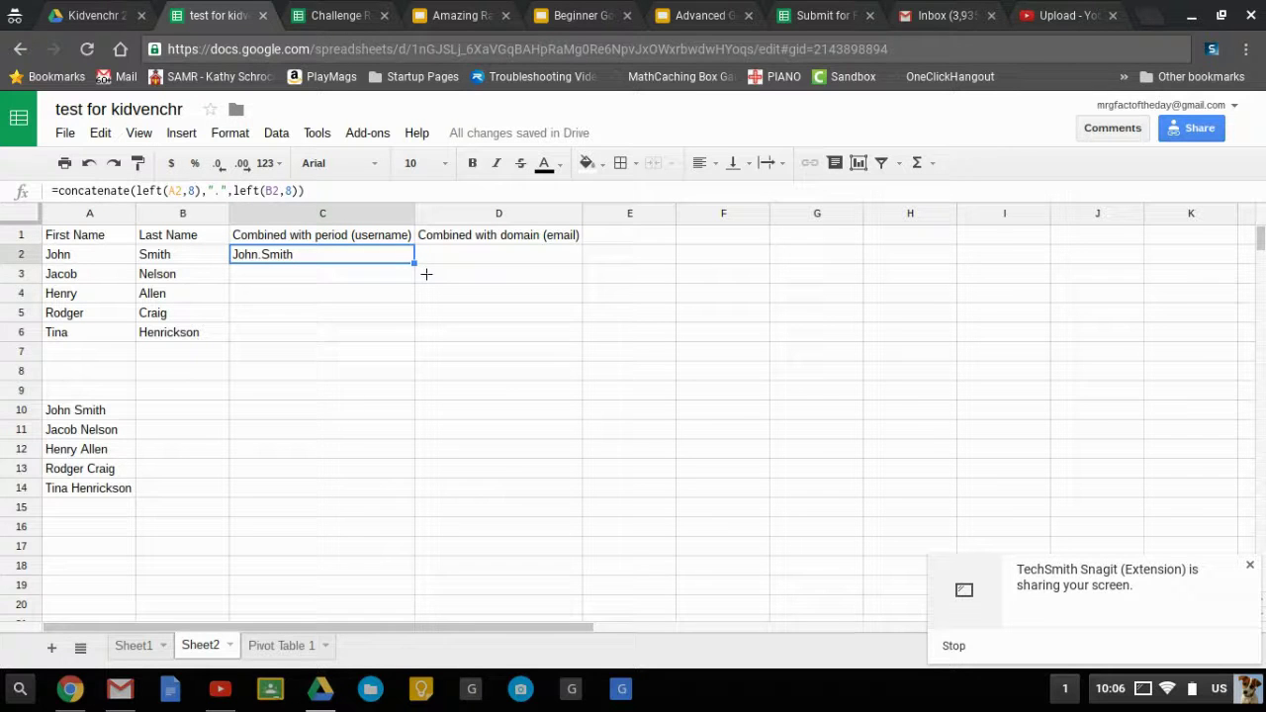
left_click_drag(422, 269, 349, 342)
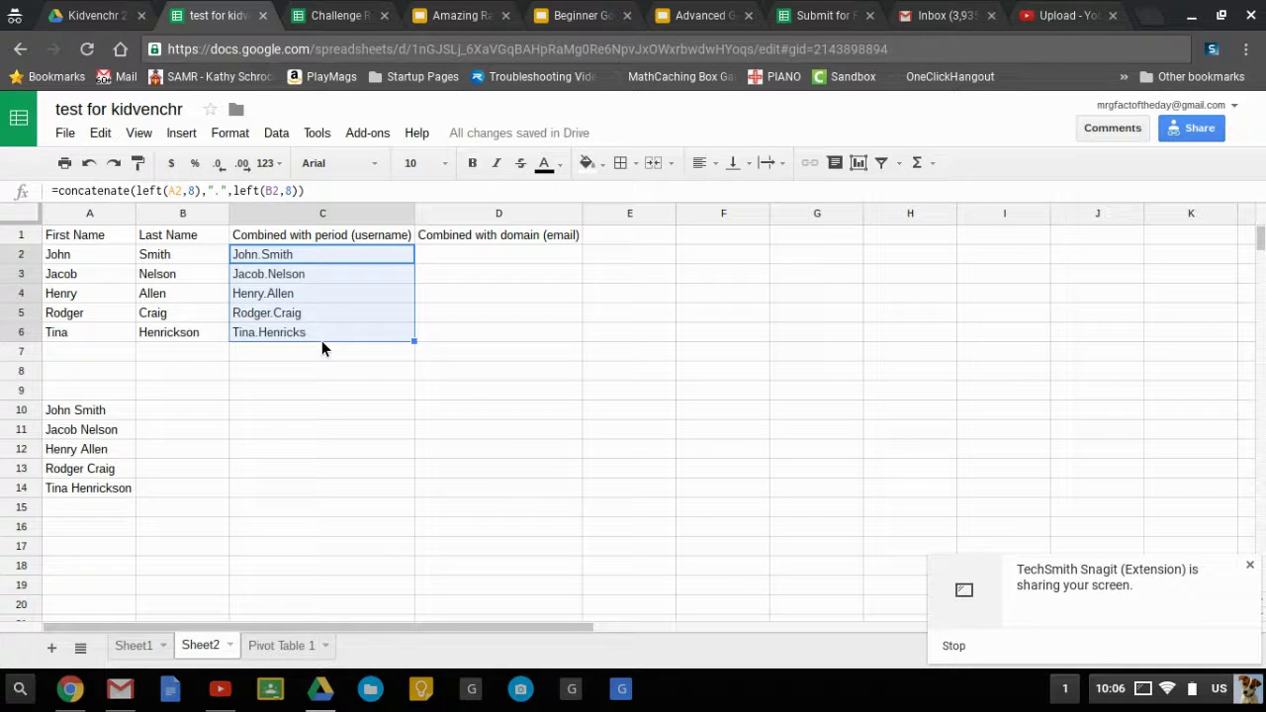
left_click(485, 259)
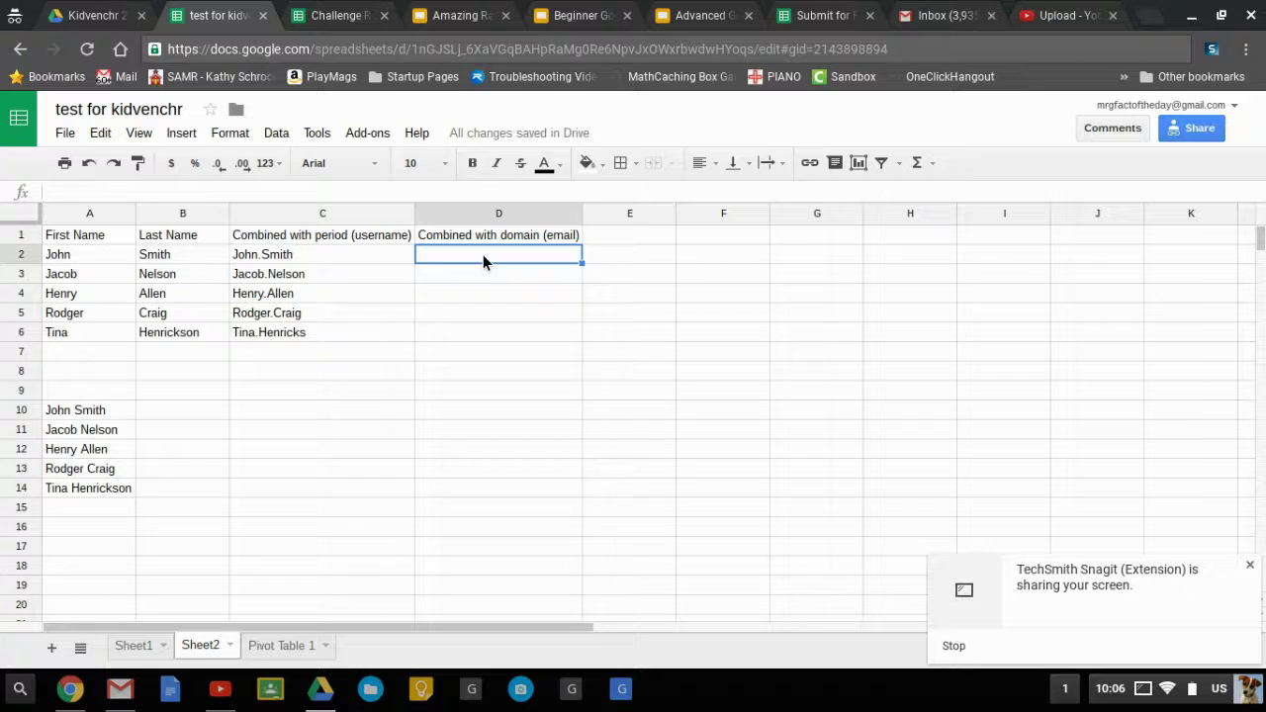
type("=concat")
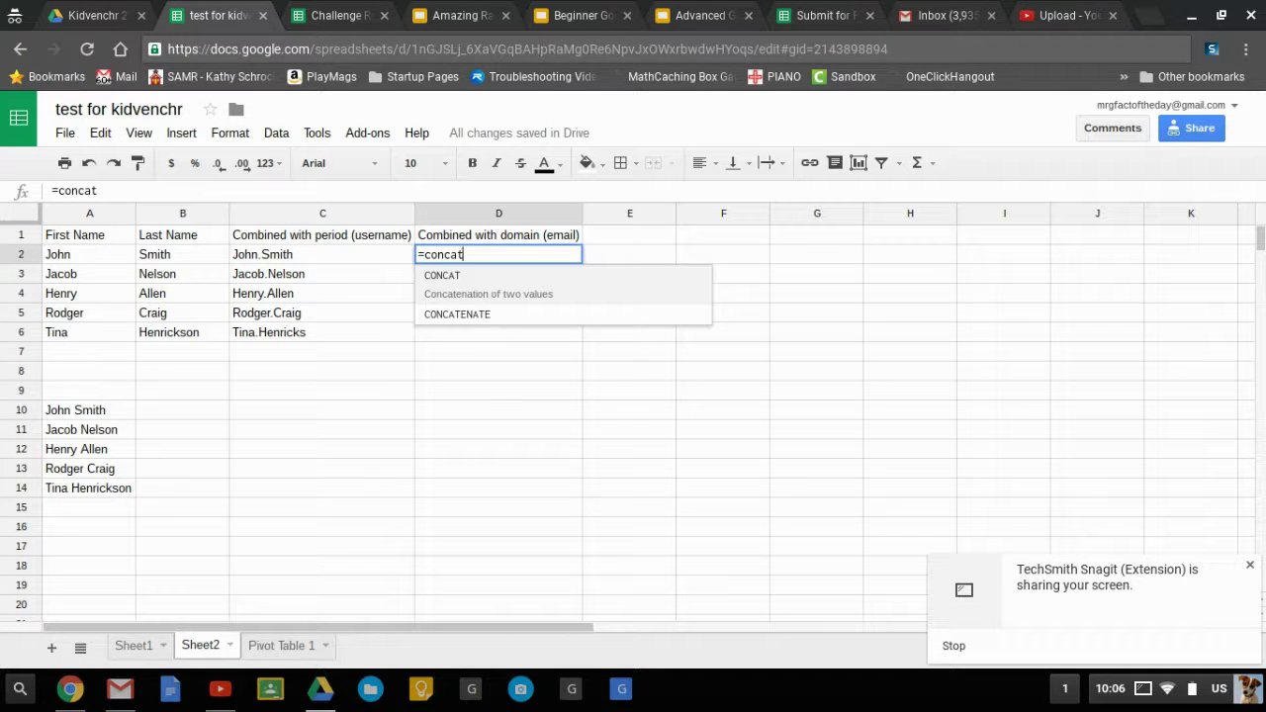
type("(")
left_click(380, 254)
type(",")
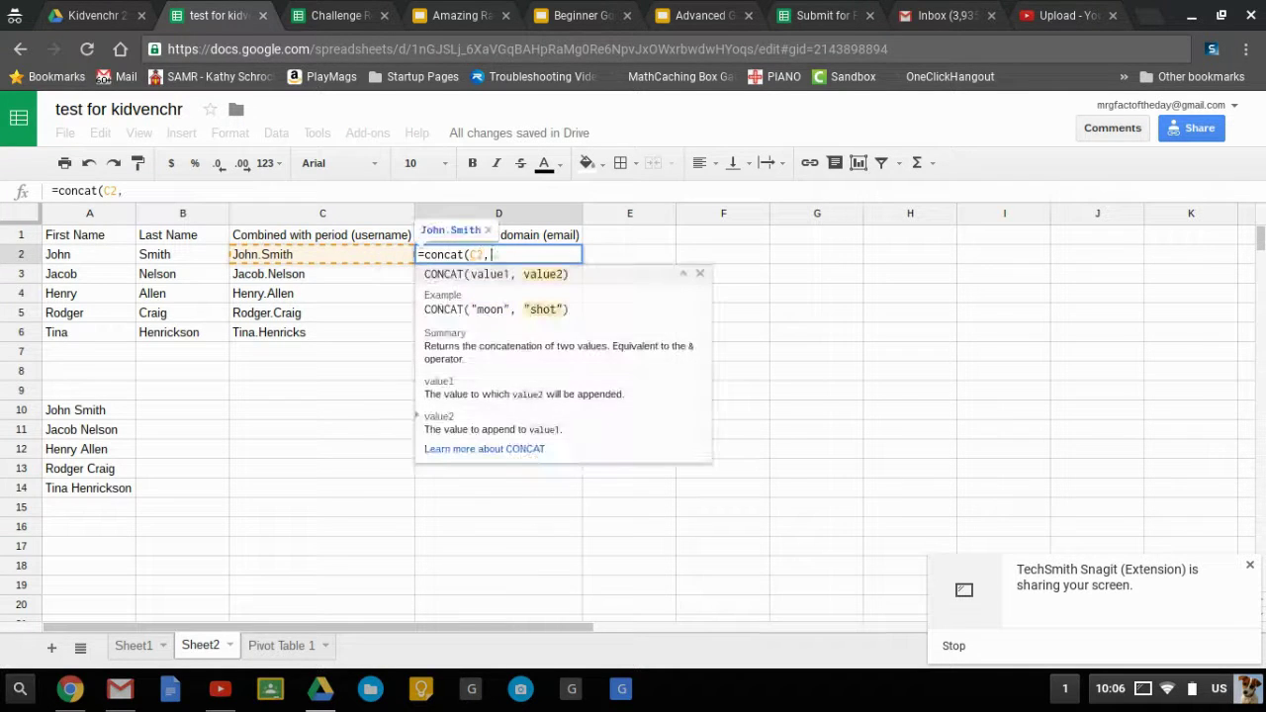
type("\"@email.")
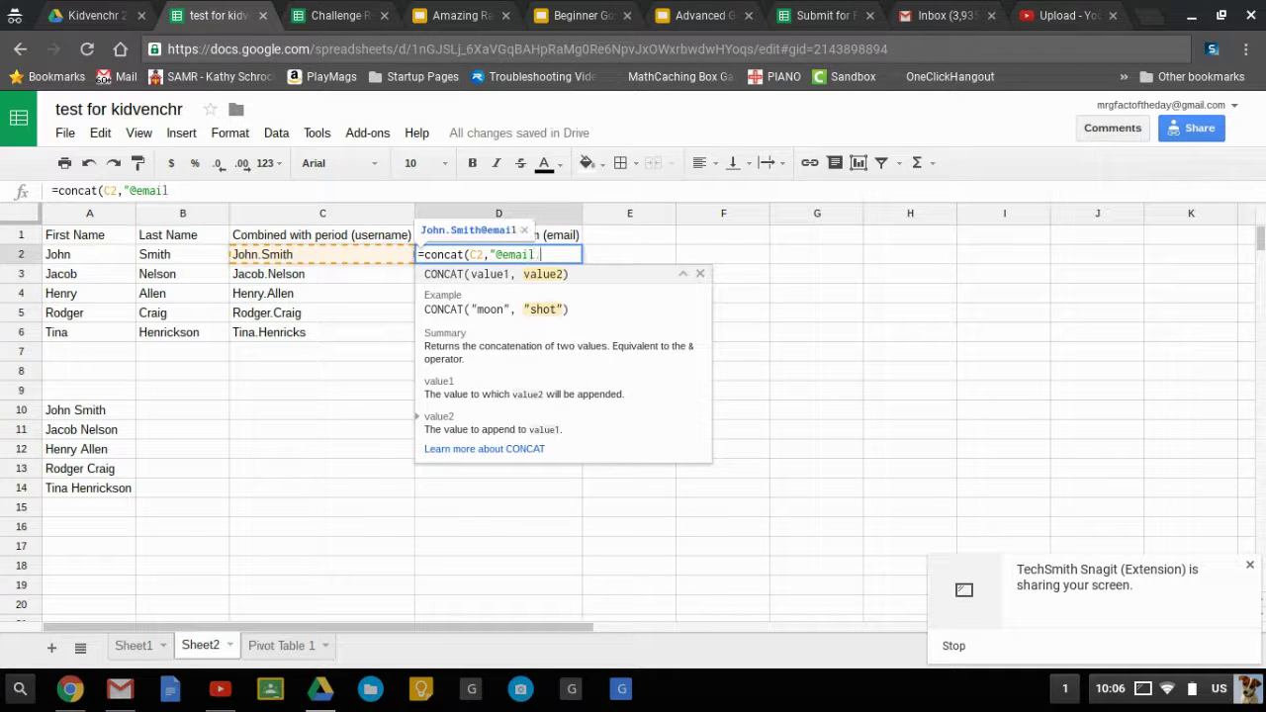
type("com\")")
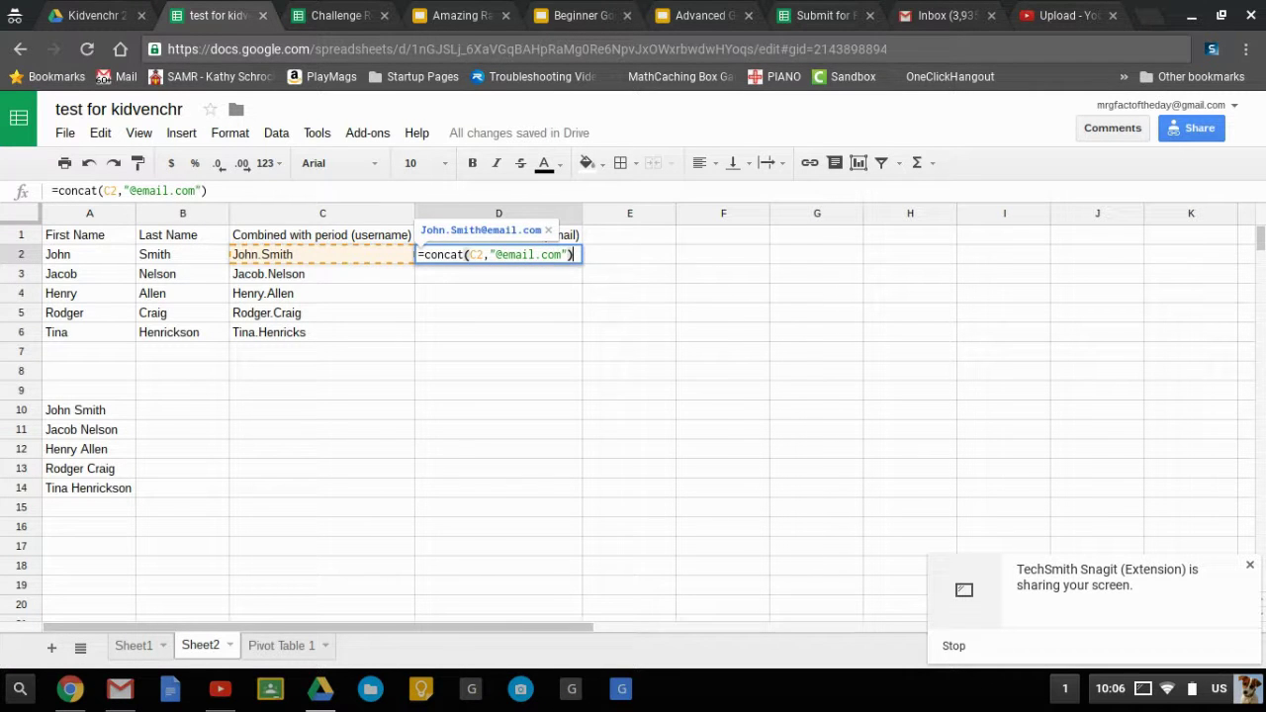
key("Return")
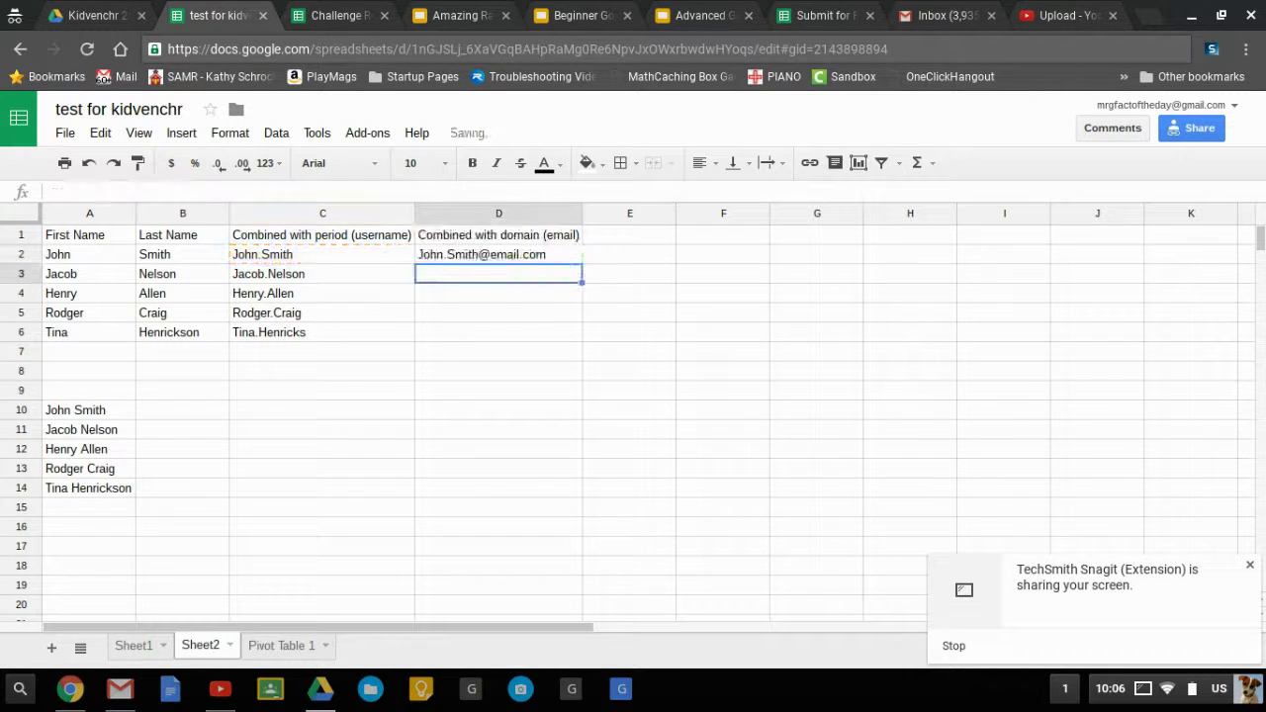
left_click(495, 259)
double_click(583, 264)
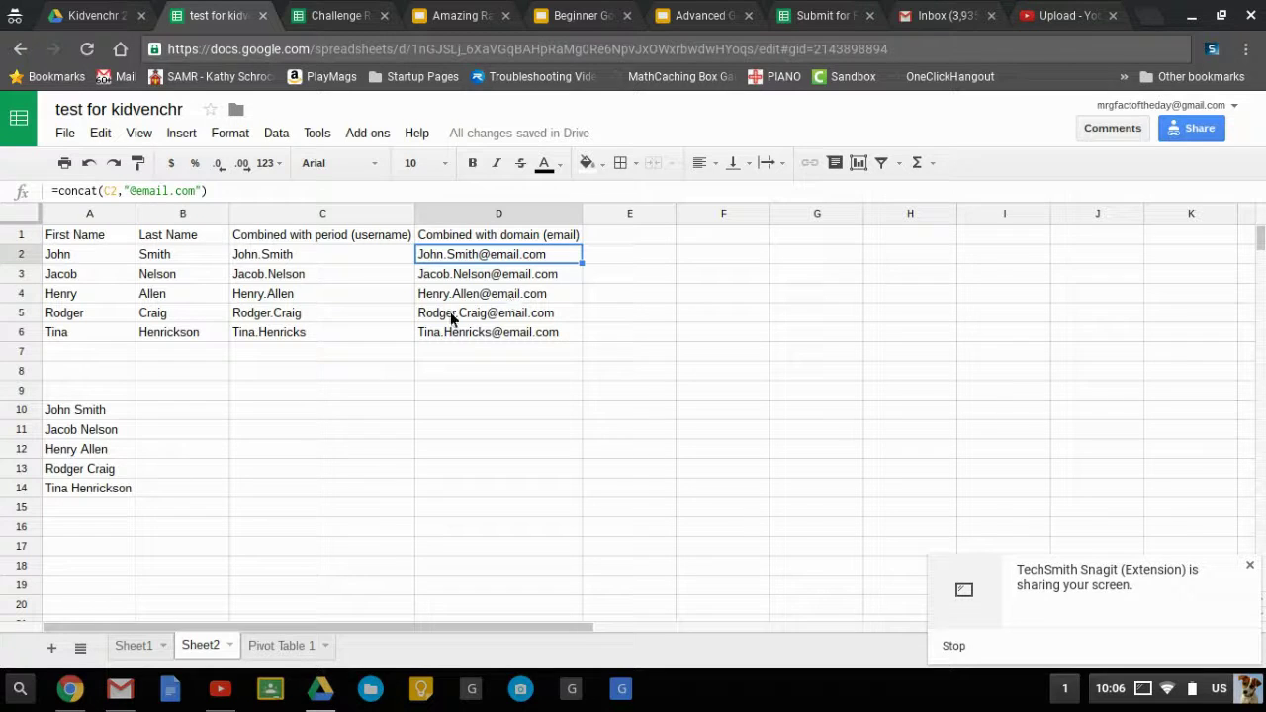
Enter =split(A10," ") in cell B10 to divide the full name at the space, and fill it down through B14.
left_click(160, 414)
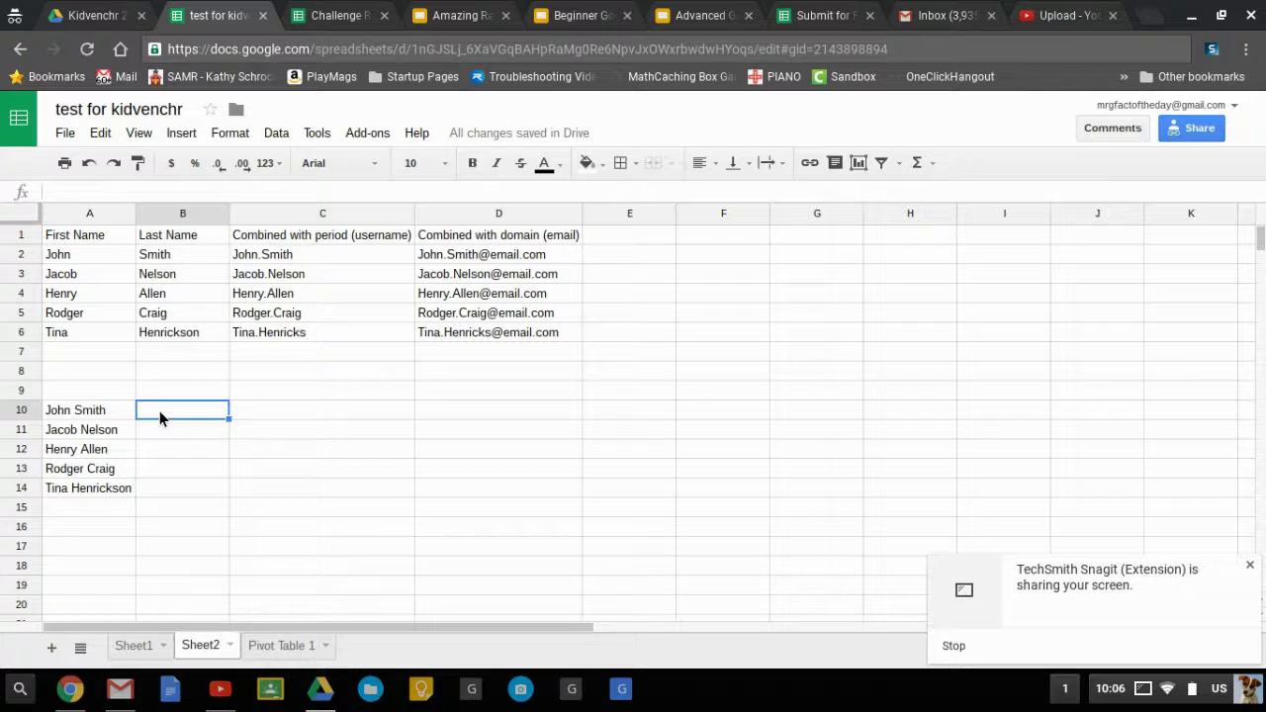
type("=split(")
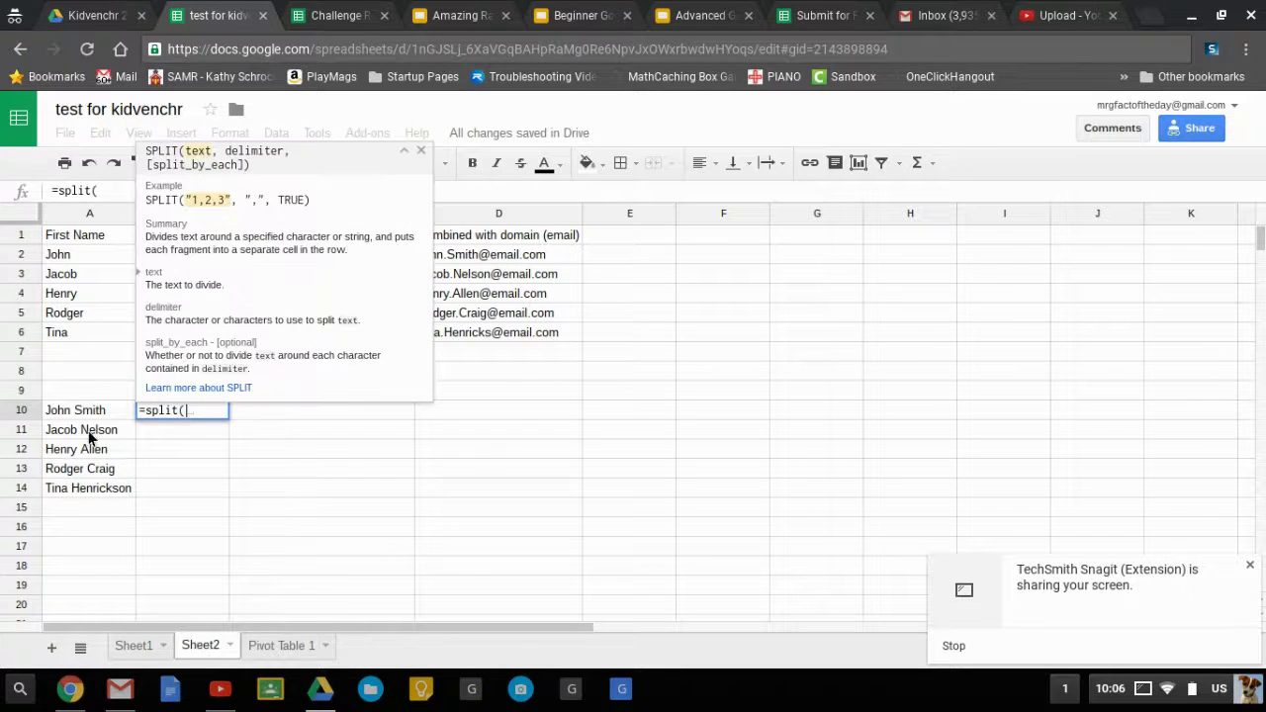
left_click(66, 405)
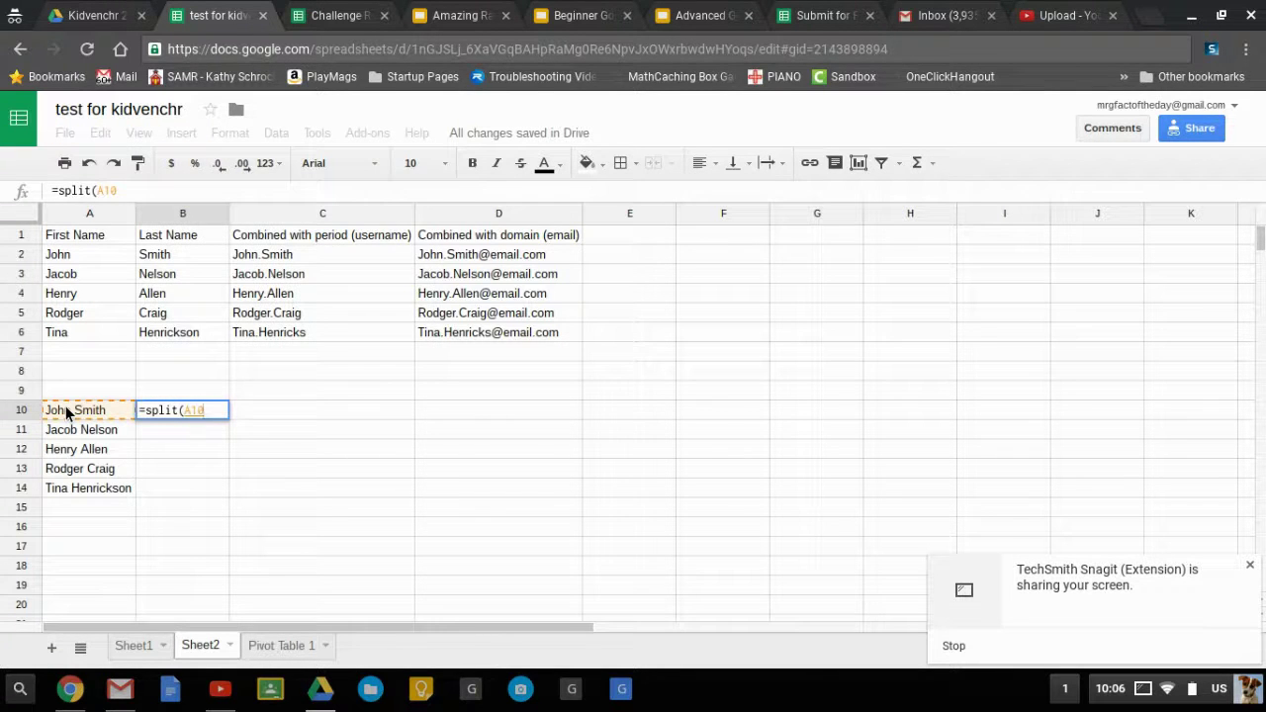
type(",")
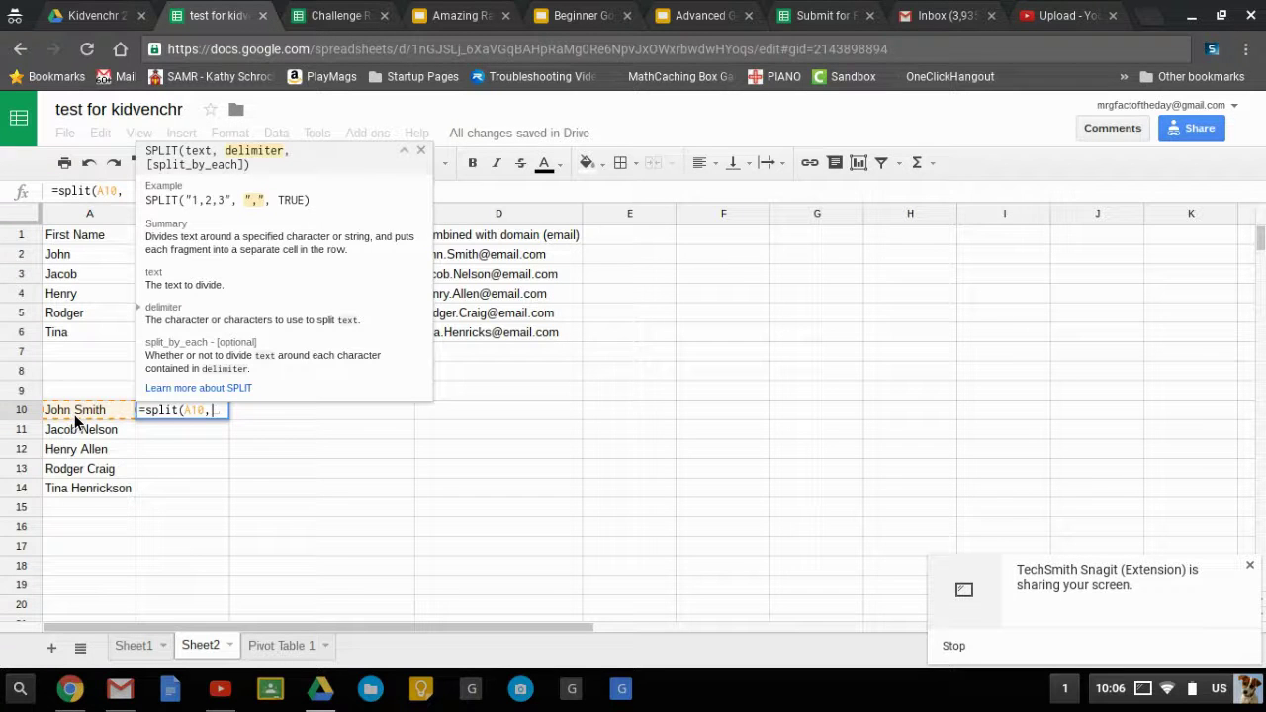
type("\"")
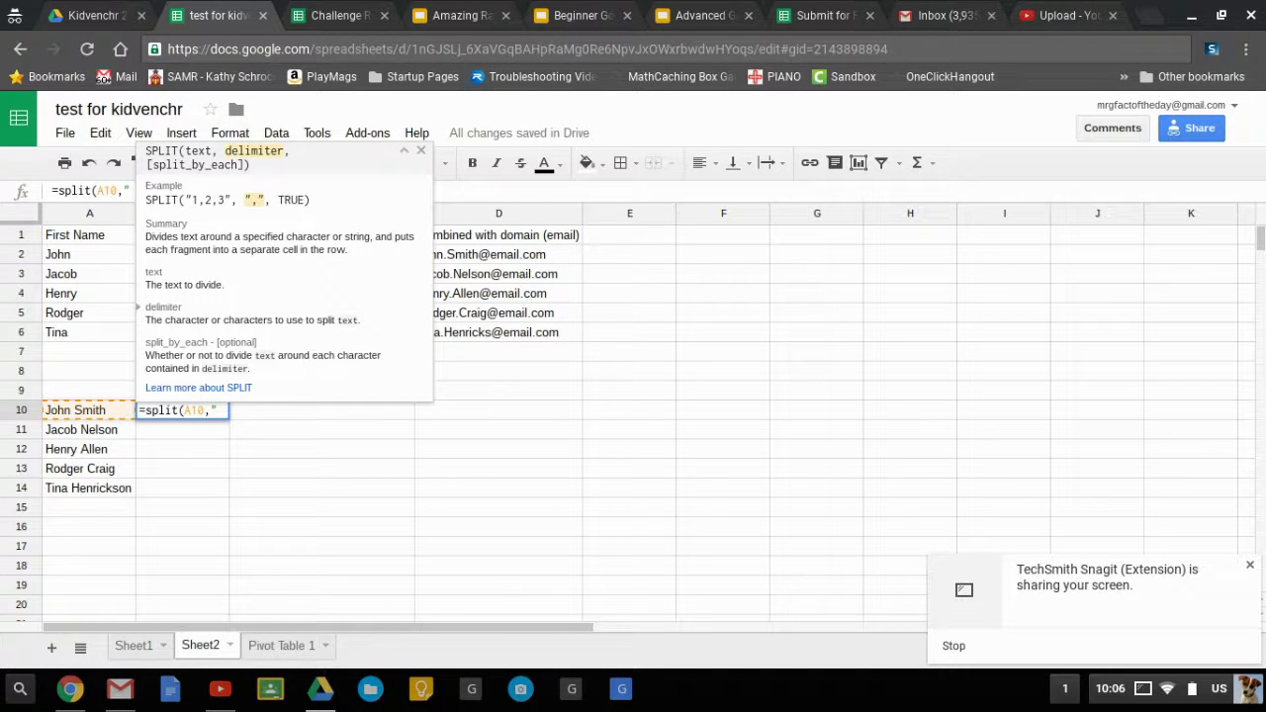
type(" \"")
type(")")
key("Return")
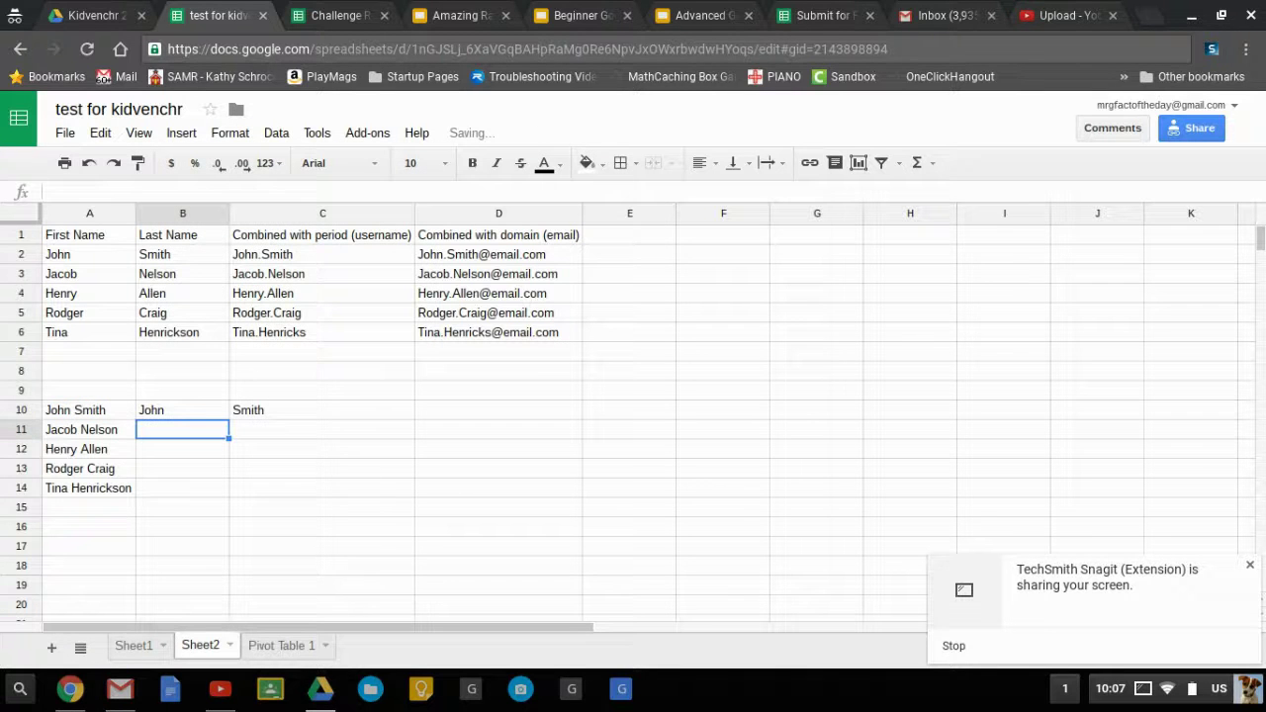
left_click(199, 416)
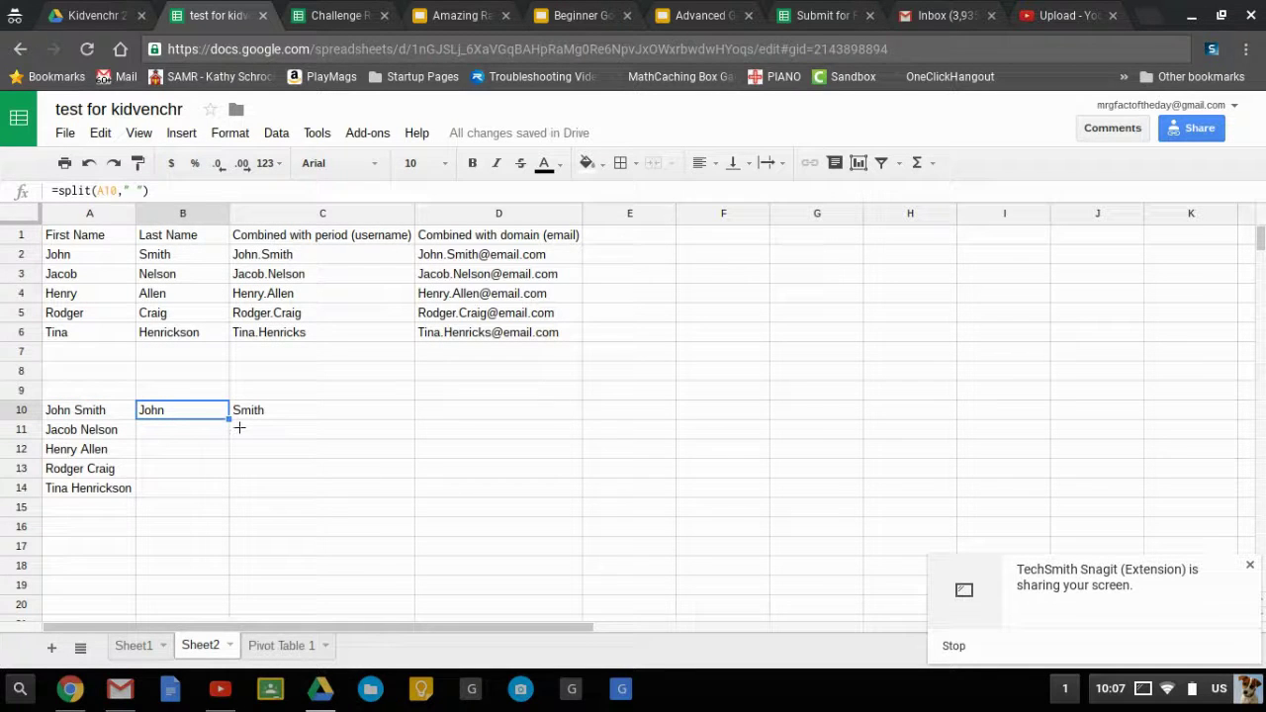
double_click(236, 428)
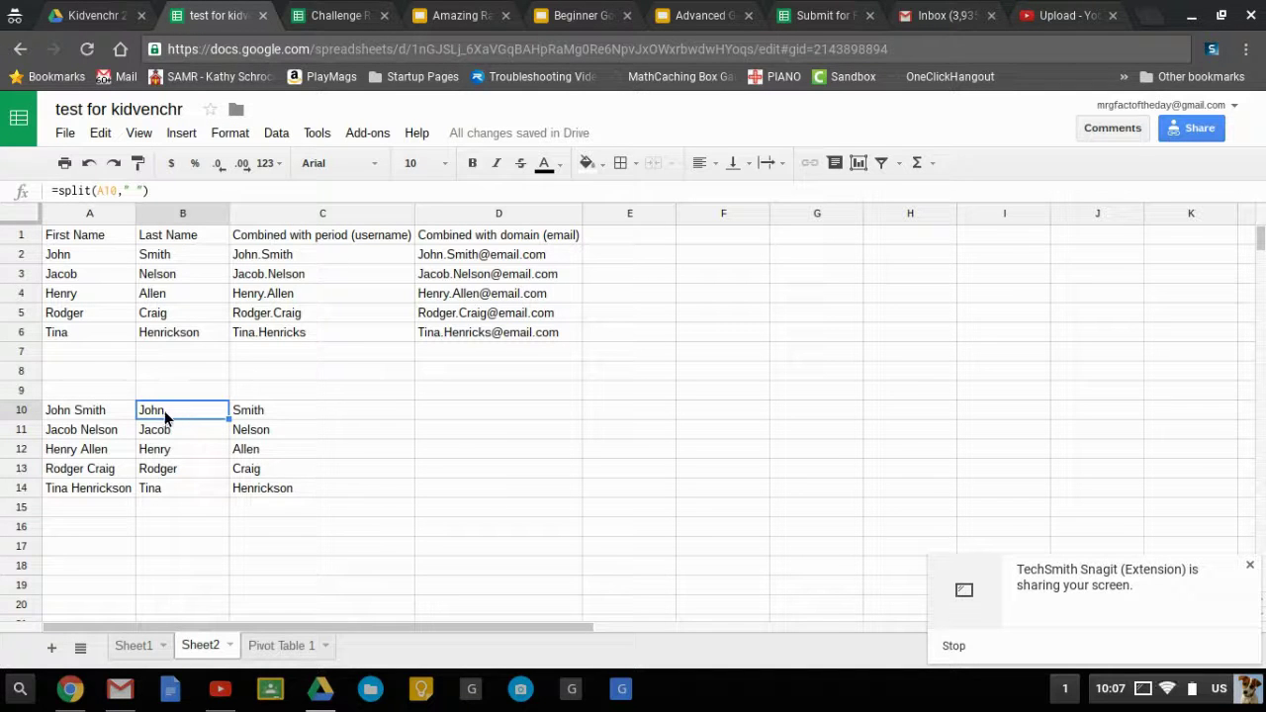
Copy the split first and last names in B10:C14 and paste them with their formulas starting at E10.
left_click_drag(186, 411, 266, 484)
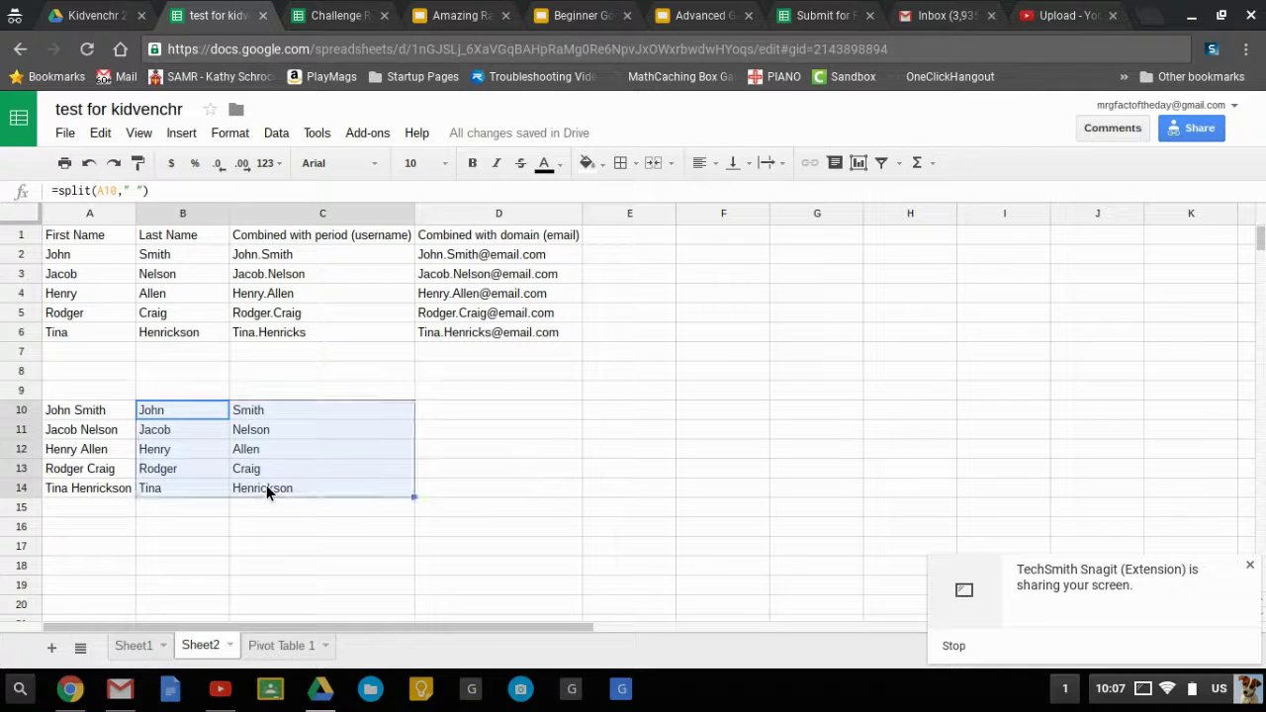
key("ctrl+c")
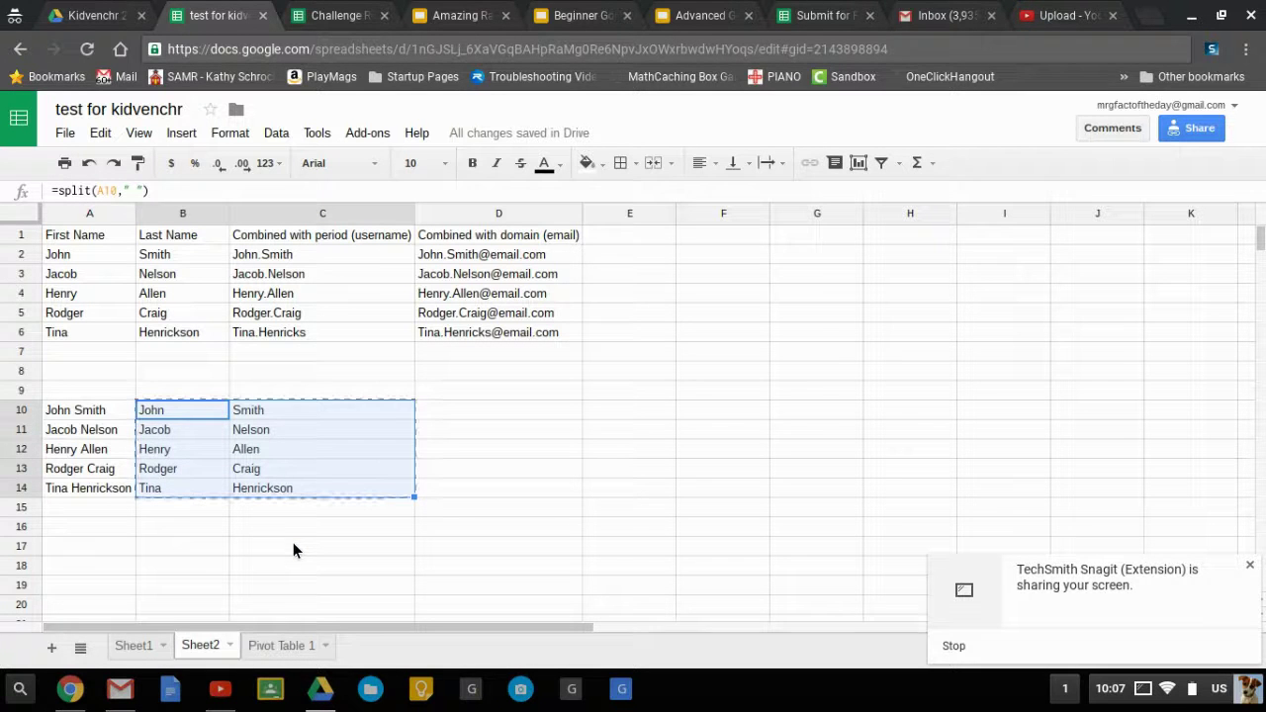
left_click(641, 416)
key("ctrl+v")
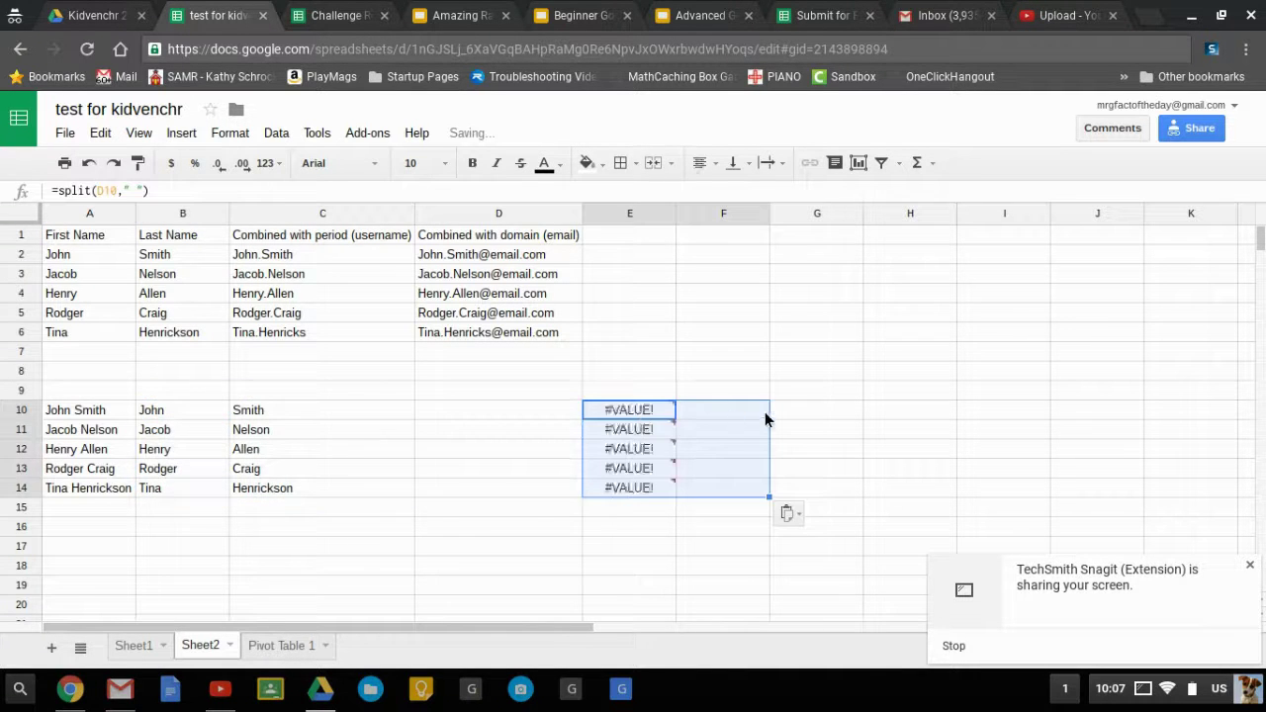
Paste the copied names again as values only over E10:F14, and select E11 to check its content.
mouse_move(648, 493)
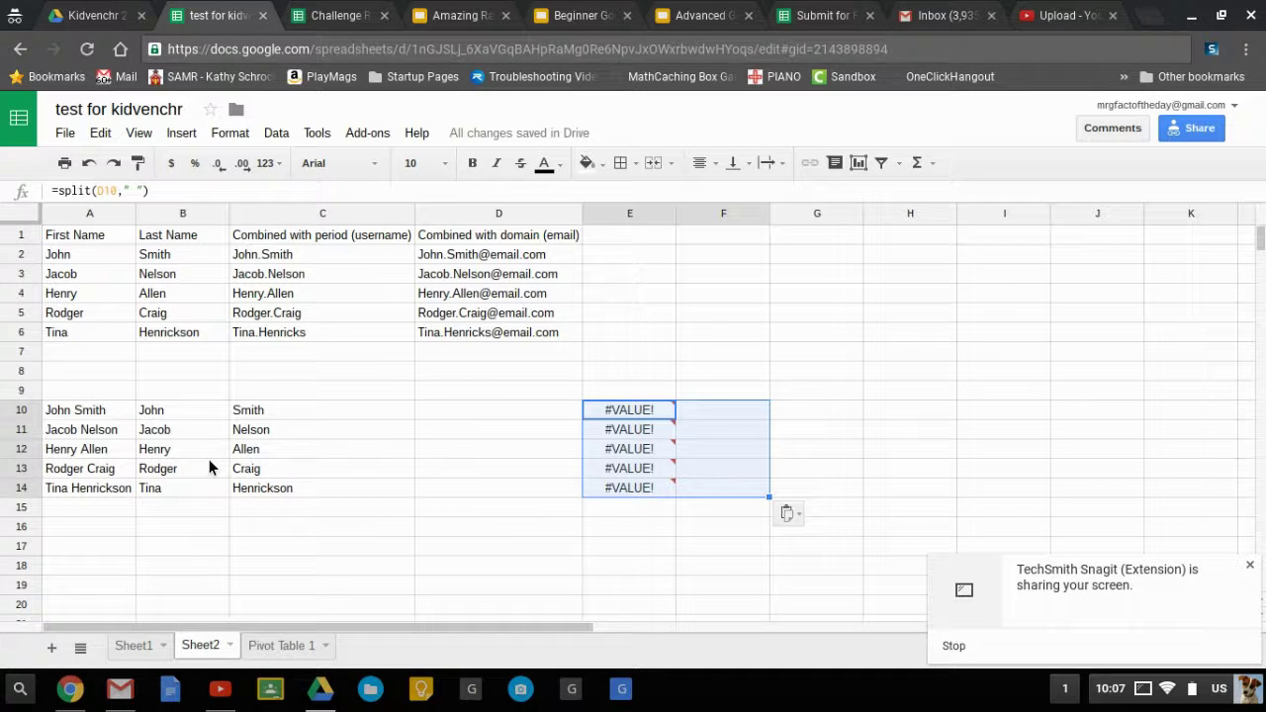
mouse_move(641, 414)
key("ctrl+shift+v")
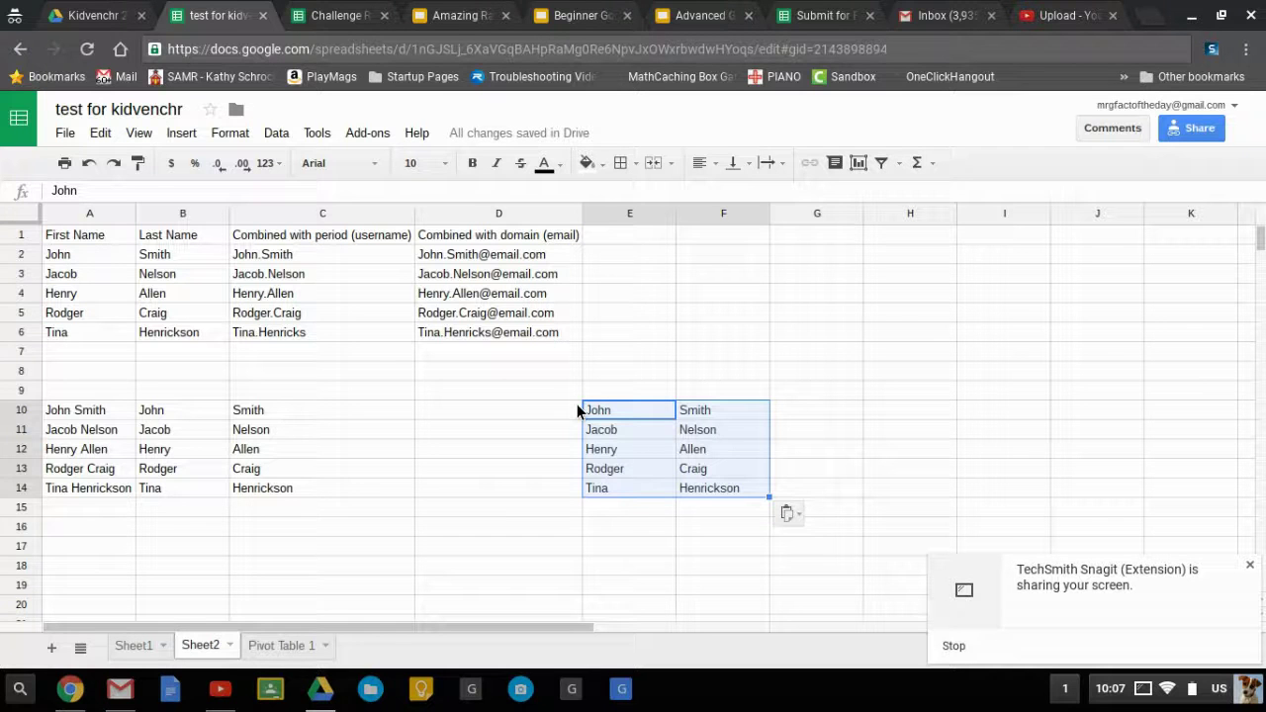
left_click(627, 435)
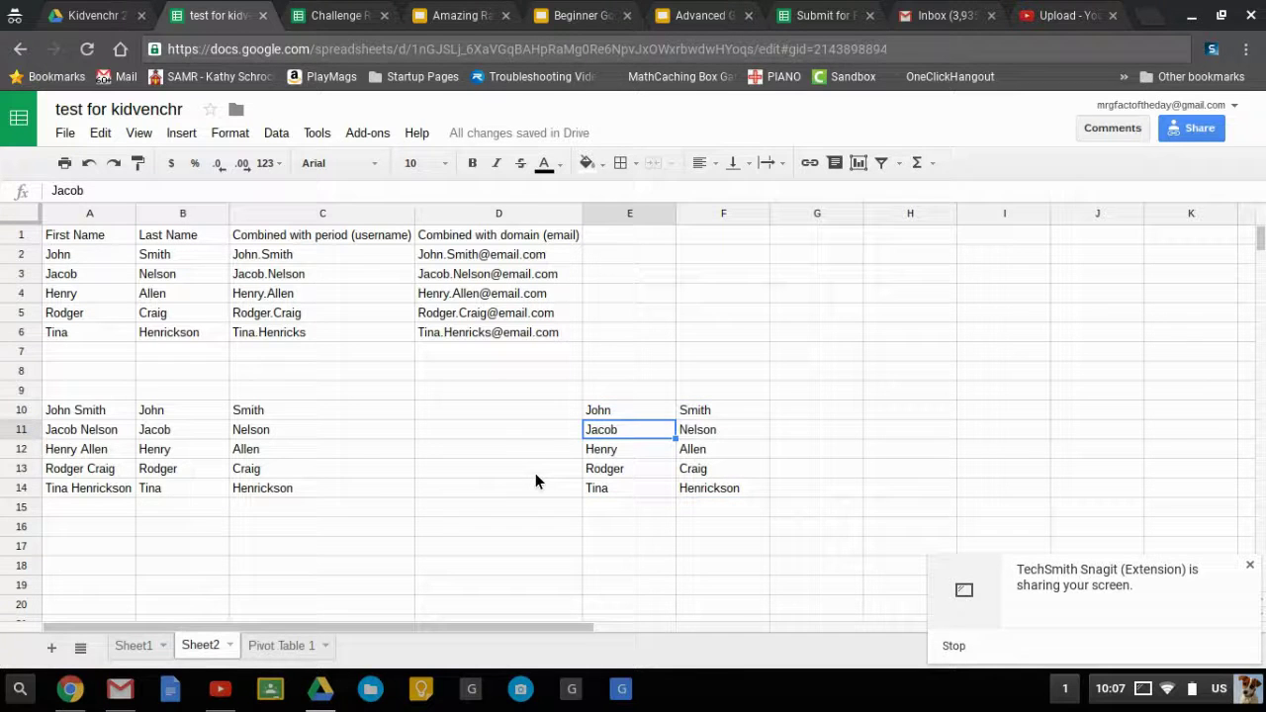